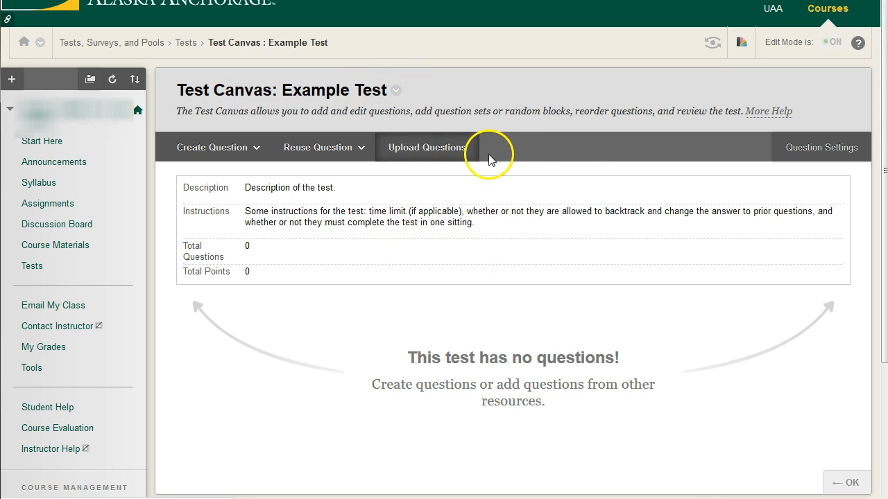
Open the test's question settings and set the default point value for new questions to 1.
{"action": "left_click", "coordinate": [825, 147]}
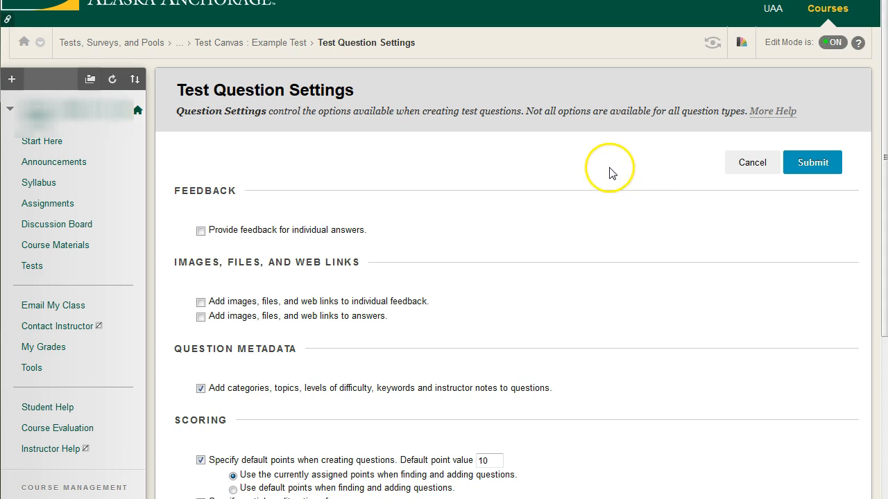
{"action": "scroll", "coordinate": [609, 172], "scroll_direction": "down", "scroll_amount": 5}
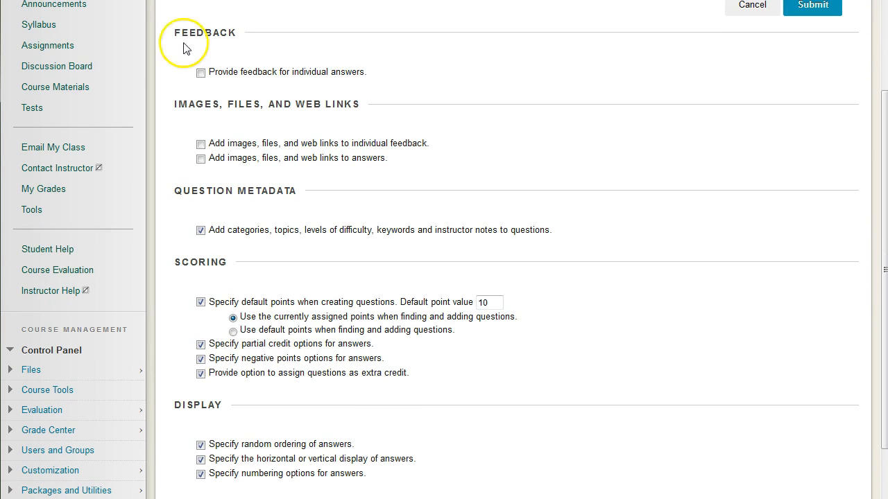
{"action": "left_click", "coordinate": [179, 261]}
{"action": "left_click_drag", "start_coordinate": [179, 261], "coordinate": [244, 262]}
{"action": "left_click", "coordinate": [283, 272]}
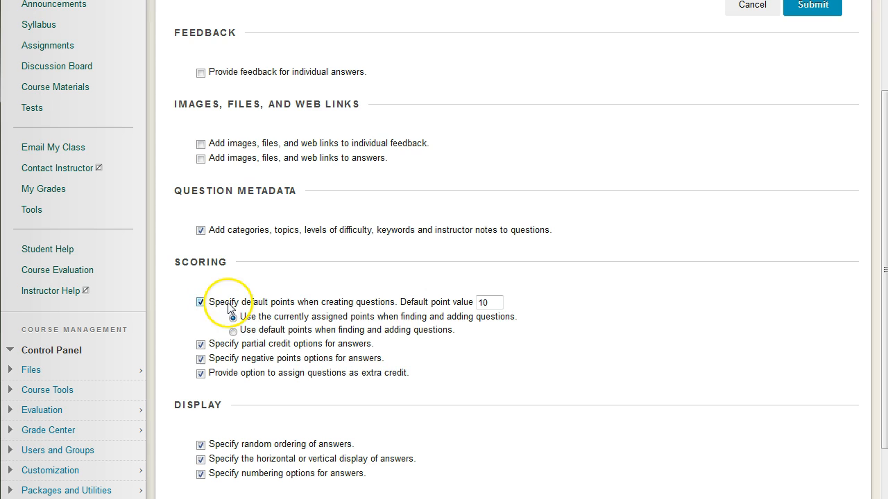
{"action": "left_click", "coordinate": [500, 303]}
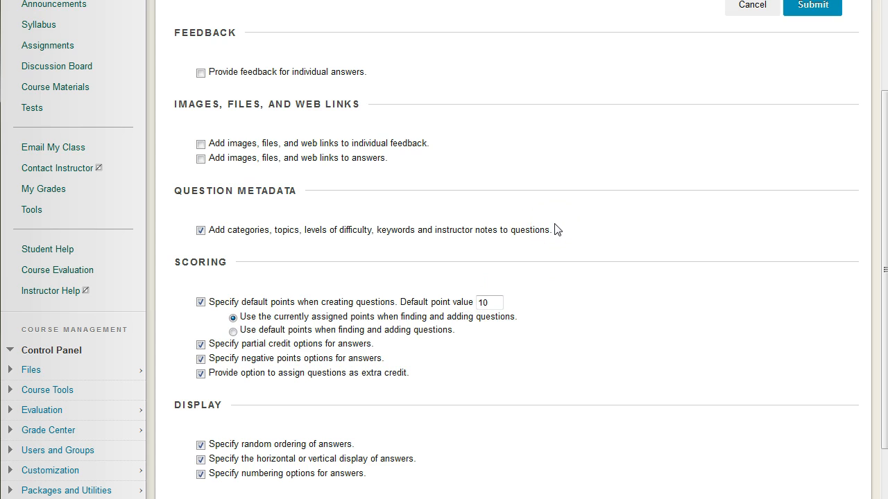
{"action": "key", "text": "BackSpace"}
Enable feedback for individual answers and allow images, files, and web links in both individual feedback and answers.
{"action": "scroll", "coordinate": [361, 233], "scroll_direction": "up", "scroll_amount": 3}
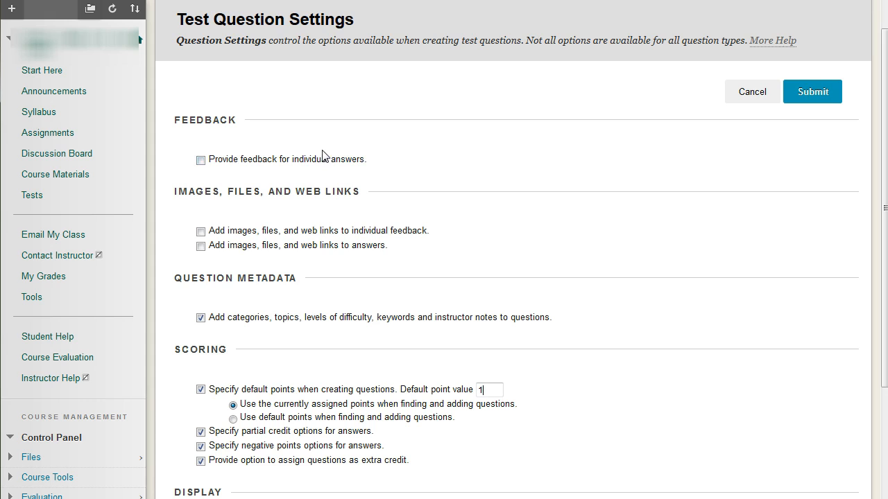
{"action": "left_click", "coordinate": [201, 161]}
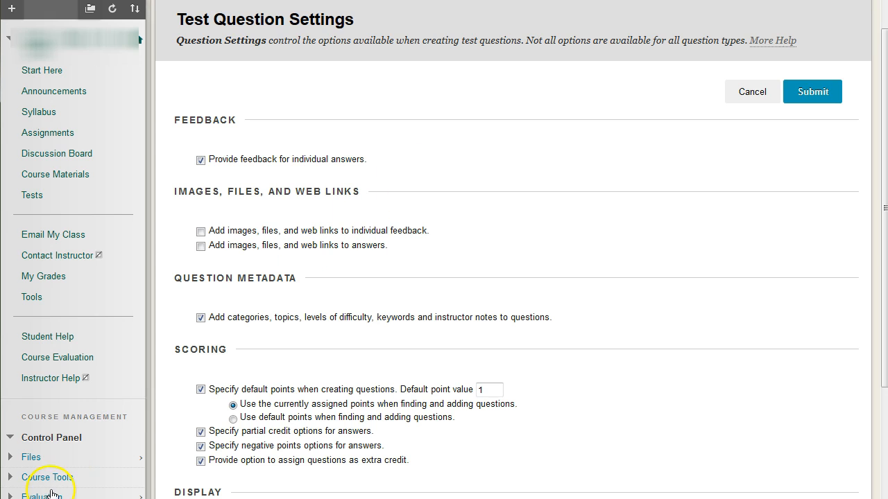
{"action": "scroll", "coordinate": [531, 185], "scroll_direction": "down", "scroll_amount": 1}
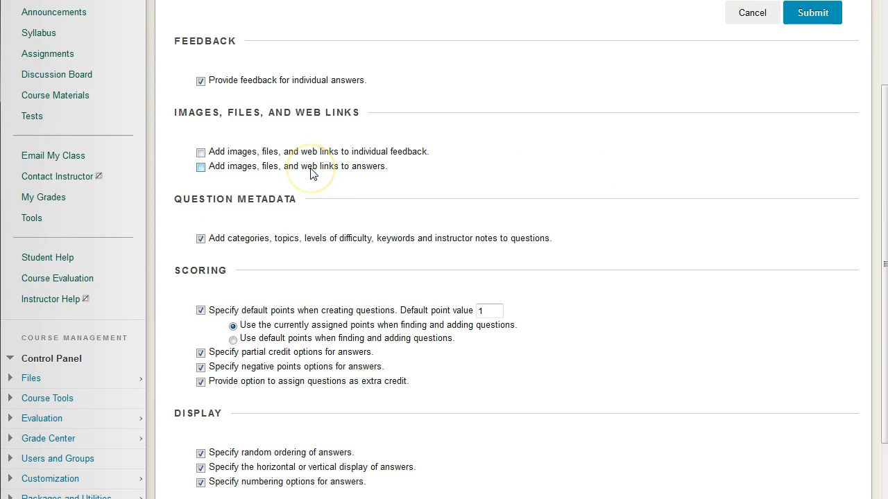
{"action": "left_click", "coordinate": [202, 153]}
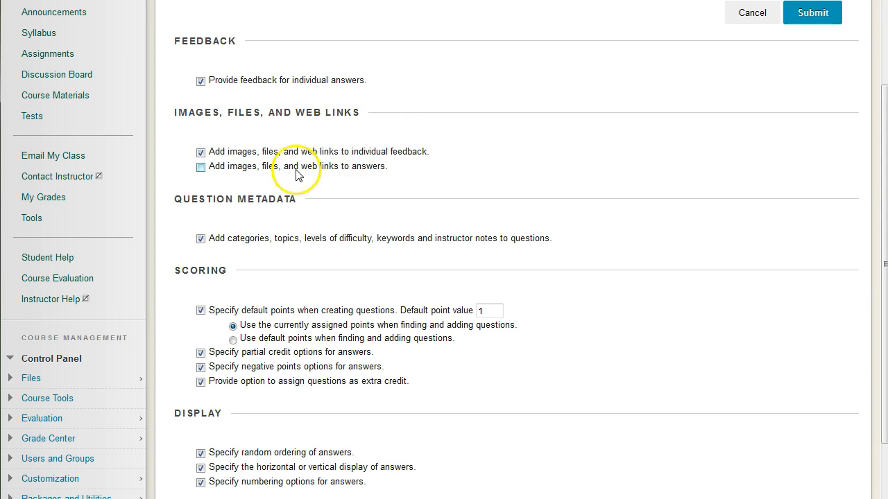
{"action": "left_click", "coordinate": [200, 167]}
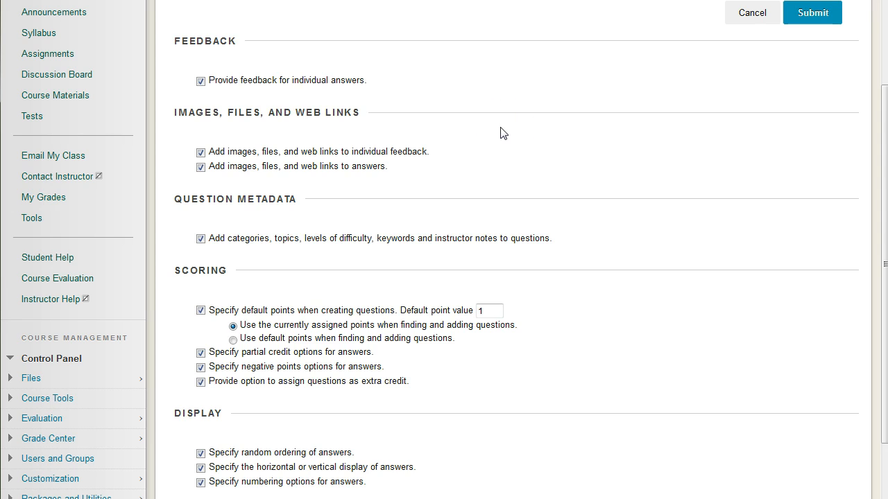
{"action": "left_click_drag", "start_coordinate": [300, 152], "coordinate": [350, 151]}
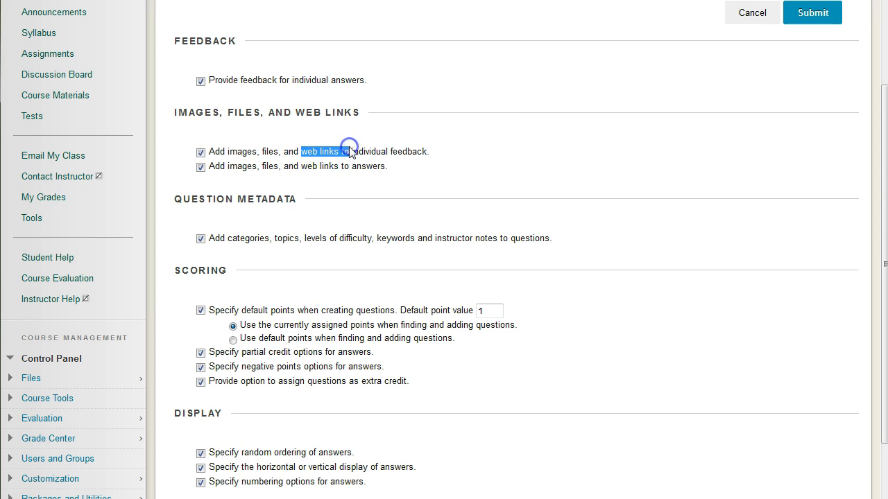
{"action": "left_click", "coordinate": [426, 152]}
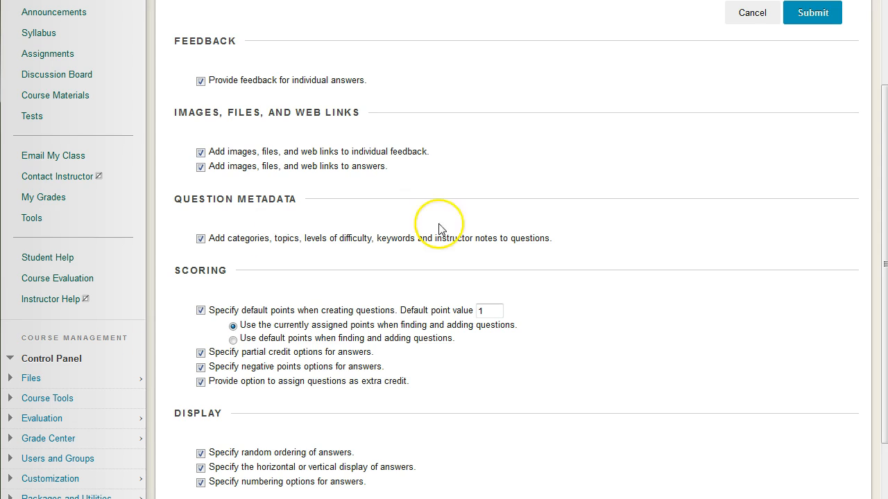
Review the question metadata, scoring and display options, and submit the question settings.
{"action": "left_click", "coordinate": [211, 239]}
{"action": "left_click_drag", "start_coordinate": [211, 239], "coordinate": [579, 246]}
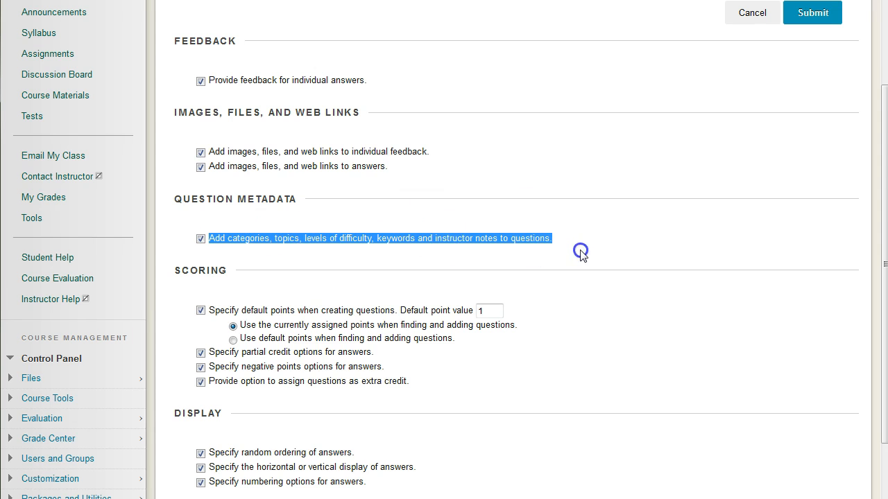
{"action": "left_click", "coordinate": [579, 246]}
{"action": "scroll", "coordinate": [576, 243], "scroll_direction": "down", "scroll_amount": 2}
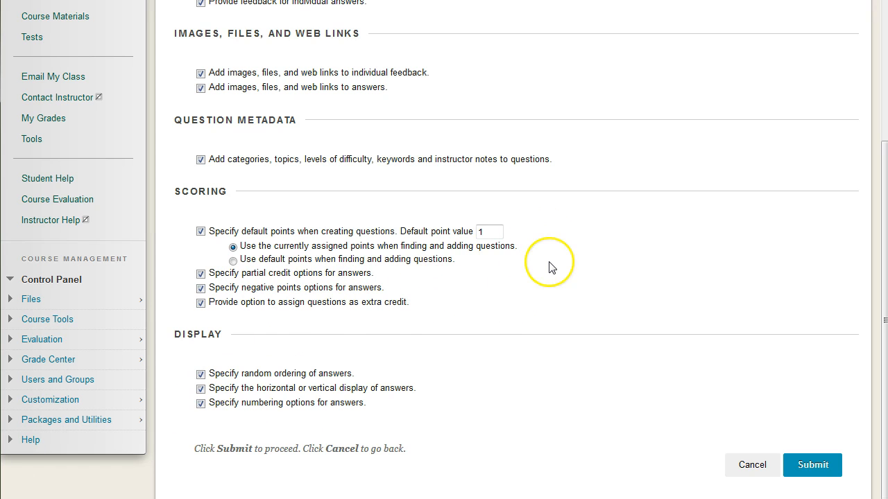
{"action": "scroll", "coordinate": [547, 267], "scroll_direction": "up", "scroll_amount": 4}
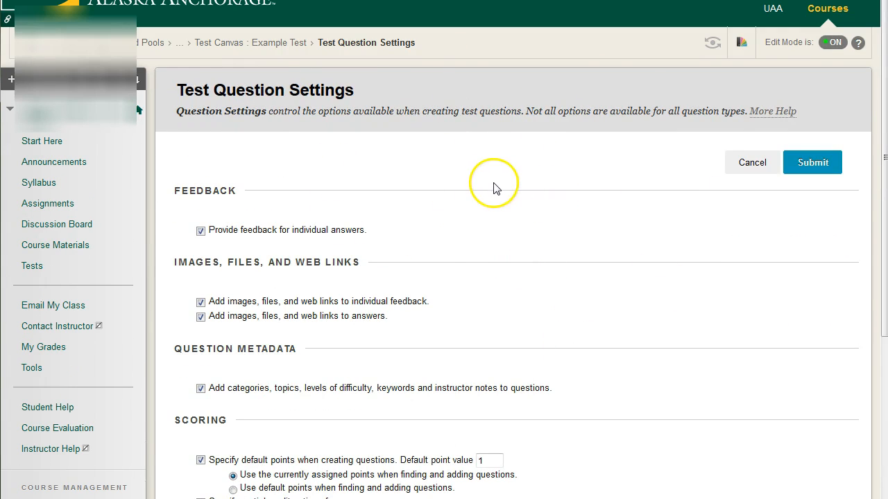
{"action": "scroll", "coordinate": [493, 188], "scroll_direction": "down", "scroll_amount": 3}
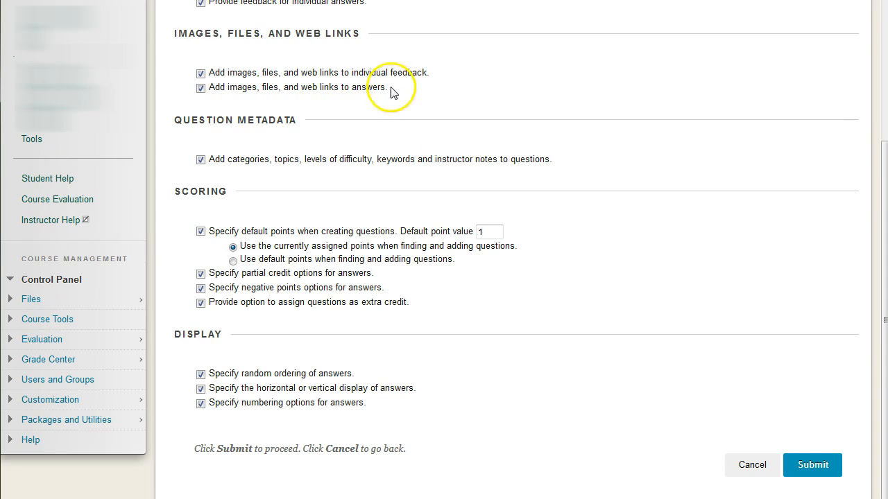
{"action": "left_click", "coordinate": [812, 465]}
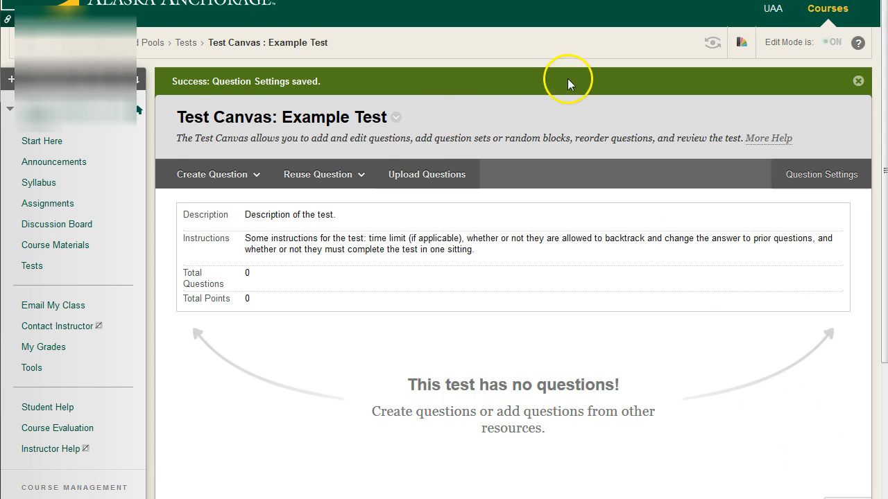
Start a Multiple Answer question and examine its title, question text, numbering, orientation, partial credit and answer fields.
{"action": "scroll", "coordinate": [567, 83], "scroll_direction": "down", "scroll_amount": 1}
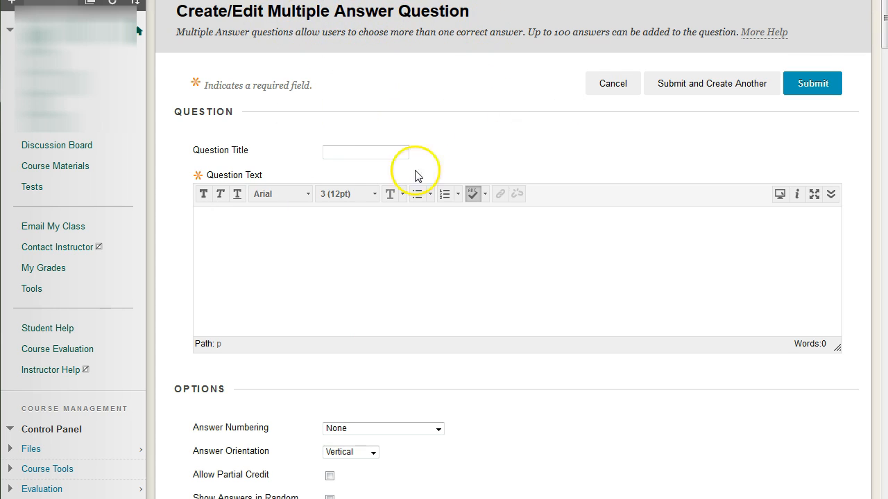
{"action": "left_click", "coordinate": [363, 152]}
{"action": "left_click", "coordinate": [361, 235]}
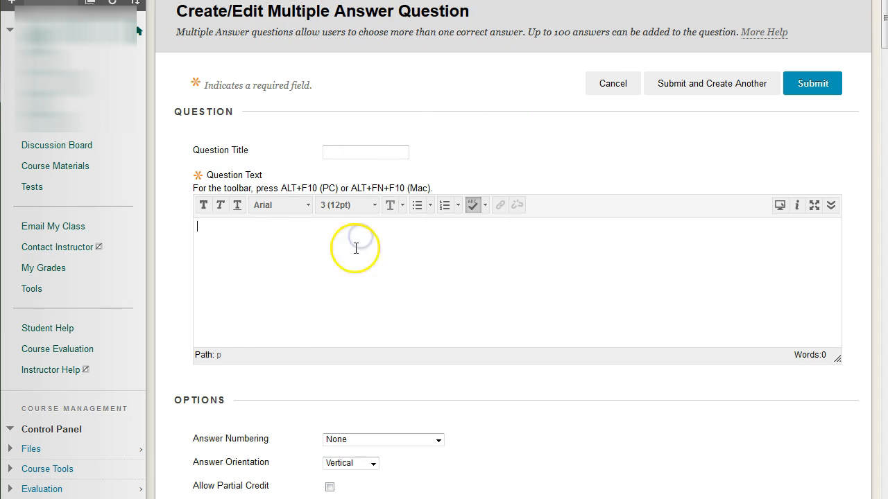
{"action": "scroll", "coordinate": [679, 280], "scroll_direction": "down", "scroll_amount": 2}
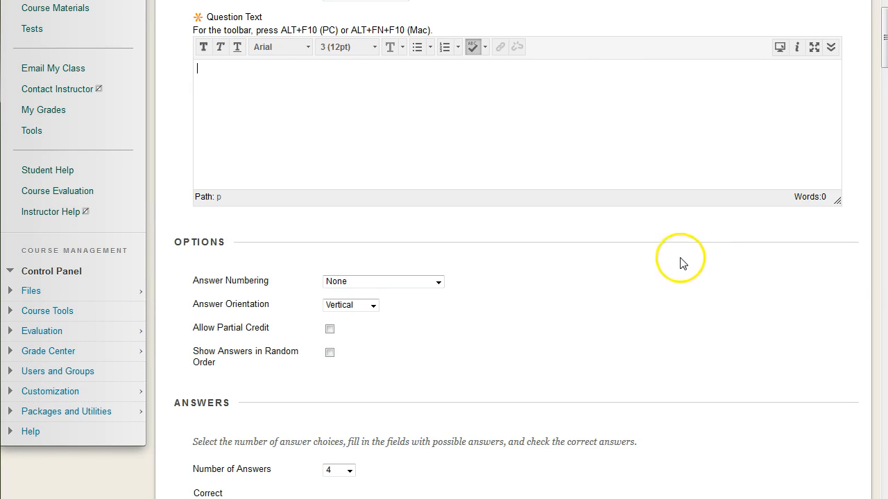
{"action": "scroll", "coordinate": [527, 247], "scroll_direction": "down", "scroll_amount": 3}
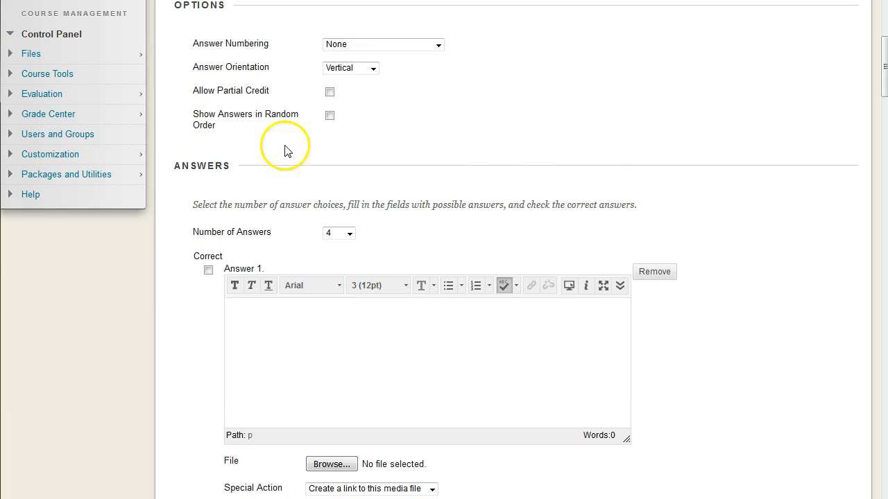
{"action": "scroll", "coordinate": [812, 178], "scroll_direction": "down", "scroll_amount": 2}
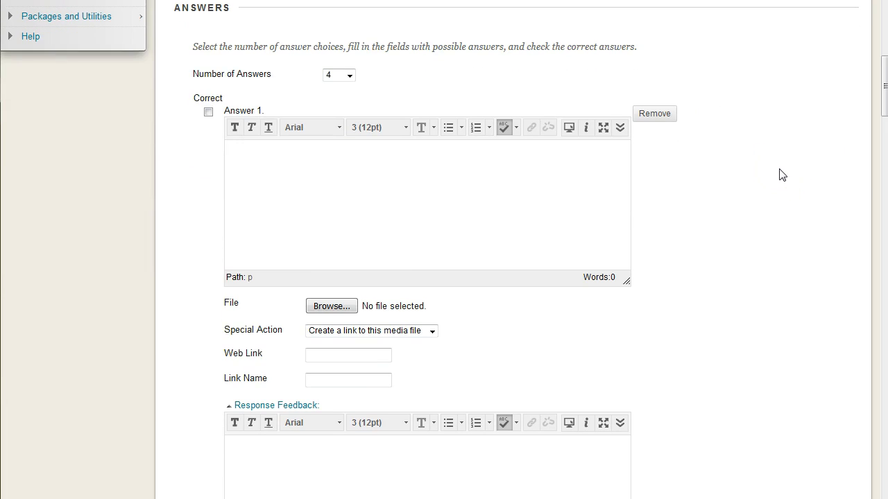
{"action": "scroll", "coordinate": [436, 254], "scroll_direction": "down", "scroll_amount": 1}
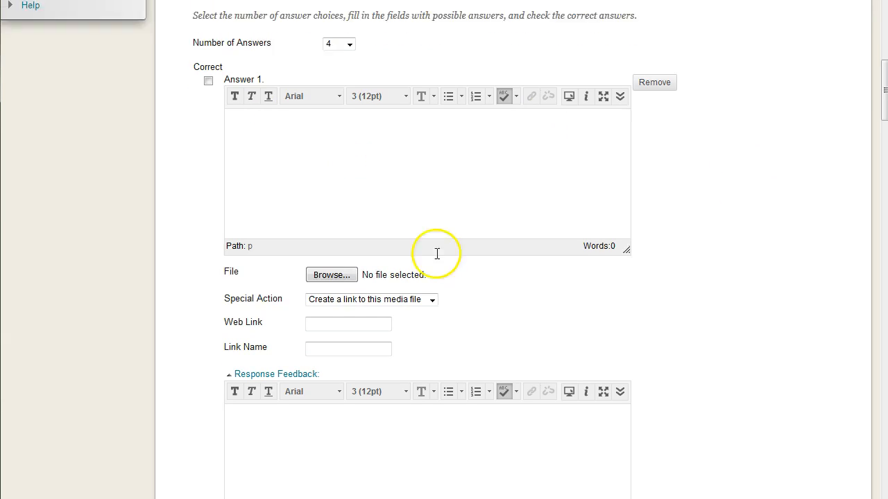
Examine Answer 1's file, Special Action, web link and Response Feedback fields, and cancel the question without saving.
{"action": "left_click", "coordinate": [345, 388]}
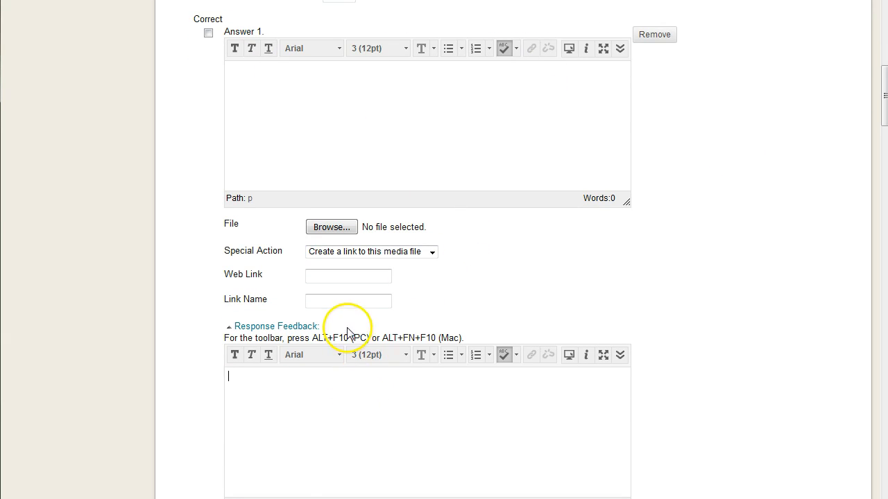
{"action": "left_click", "coordinate": [348, 304]}
{"action": "left_click", "coordinate": [333, 252]}
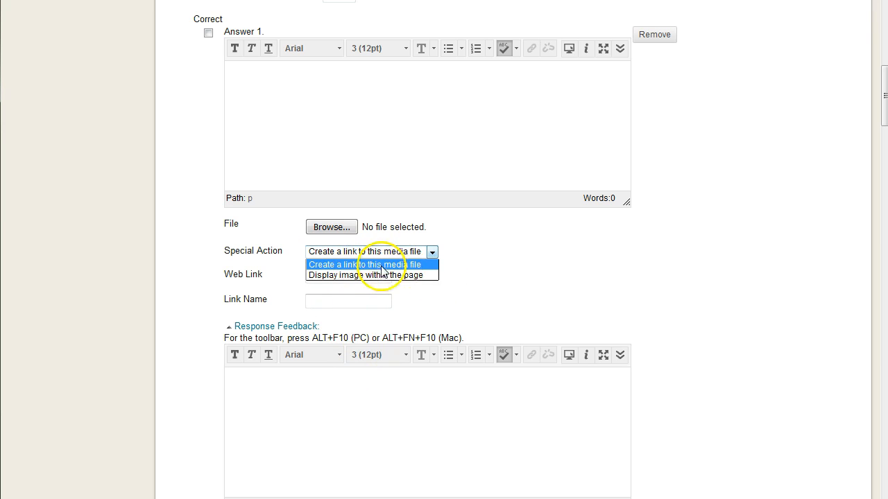
{"action": "left_click", "coordinate": [367, 400]}
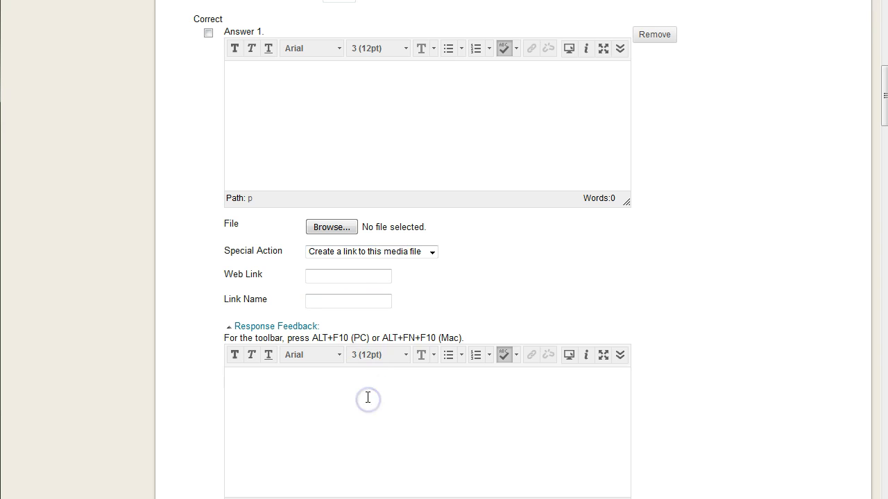
{"action": "scroll", "coordinate": [500, 309], "scroll_direction": "up", "scroll_amount": 2}
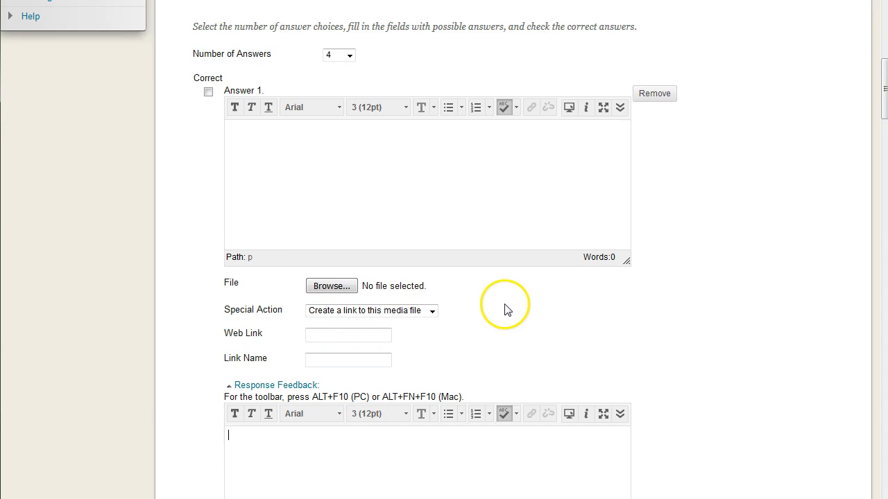
{"action": "scroll", "coordinate": [506, 308], "scroll_direction": "up", "scroll_amount": 1}
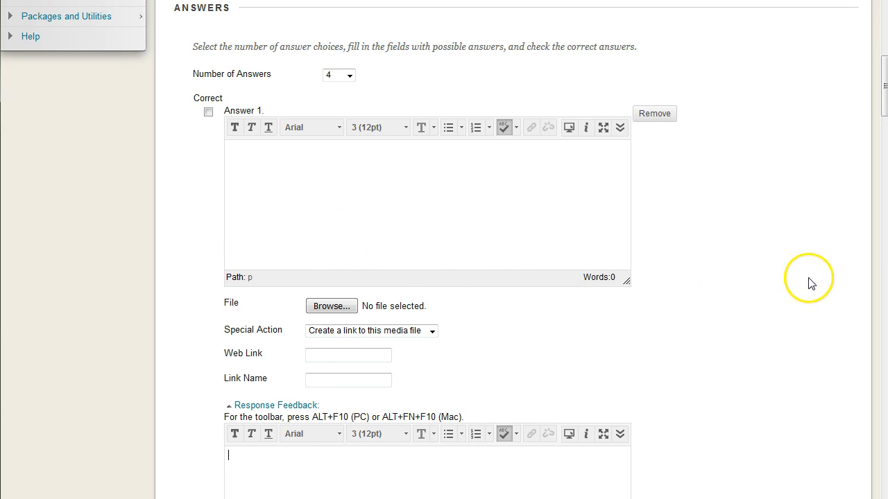
{"action": "scroll", "coordinate": [759, 279], "scroll_direction": "down", "scroll_amount": 3}
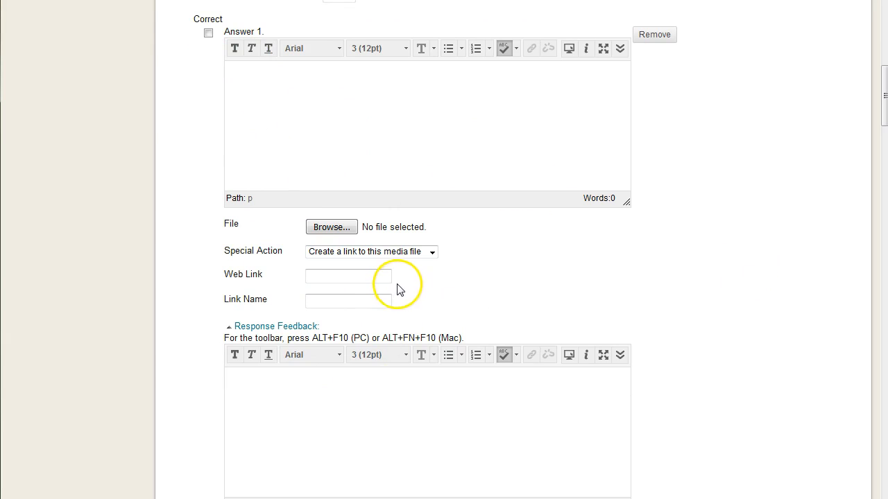
{"action": "left_click", "coordinate": [721, 267]}
{"action": "scroll", "coordinate": [724, 269], "scroll_direction": "up", "scroll_amount": 10}
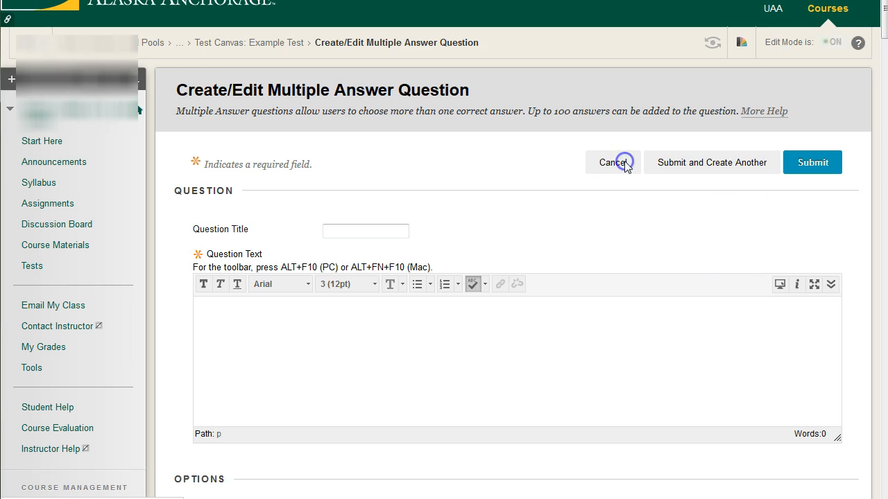
{"action": "left_click", "coordinate": [613, 162]}
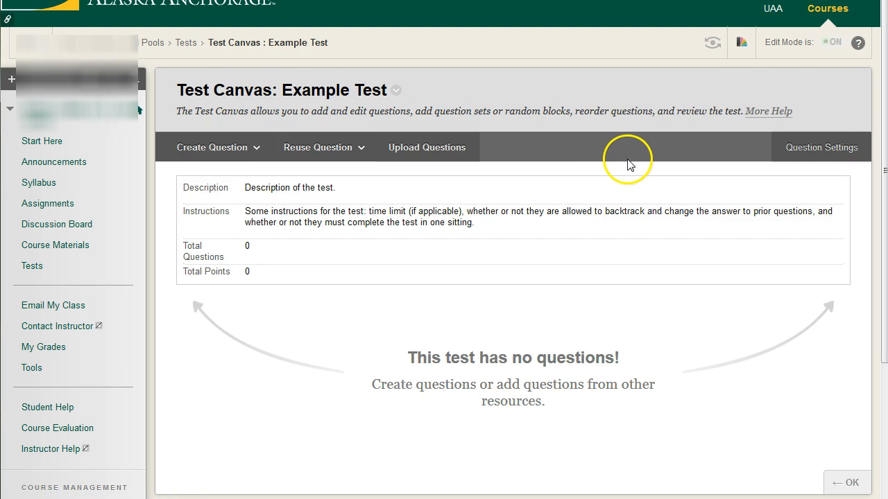